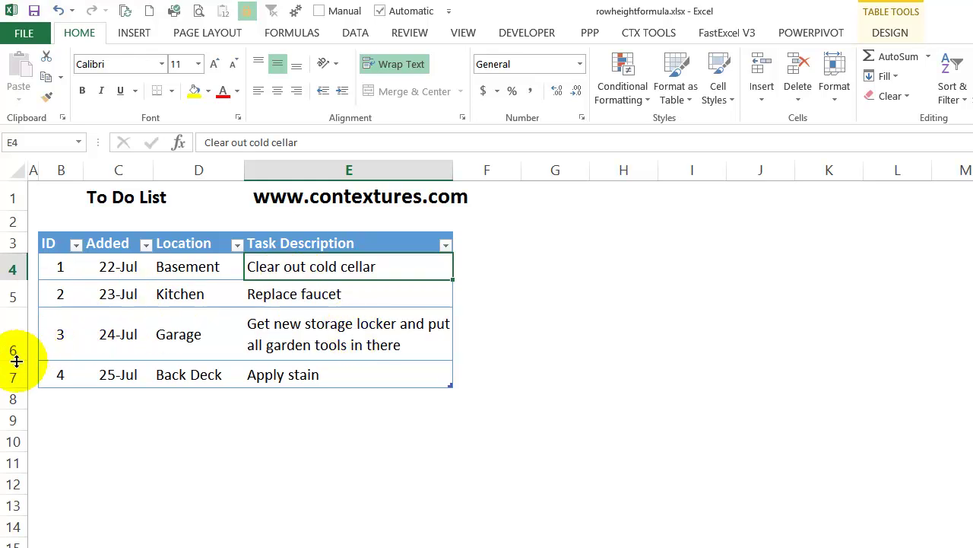
# AutoFit rows 4–7 to their task text, leaving the Garage row two lines tall
pyautogui.moveTo(17, 361); pyautogui.dragTo(16, 364)
pyautogui.moveTo(15, 267); pyautogui.dragTo(12, 376)
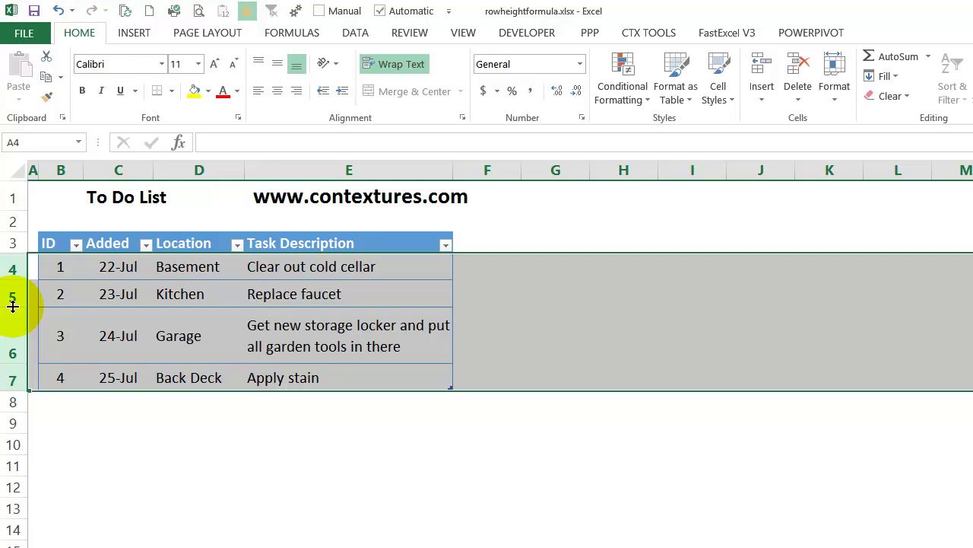
pyautogui.doubleClick(13, 305)
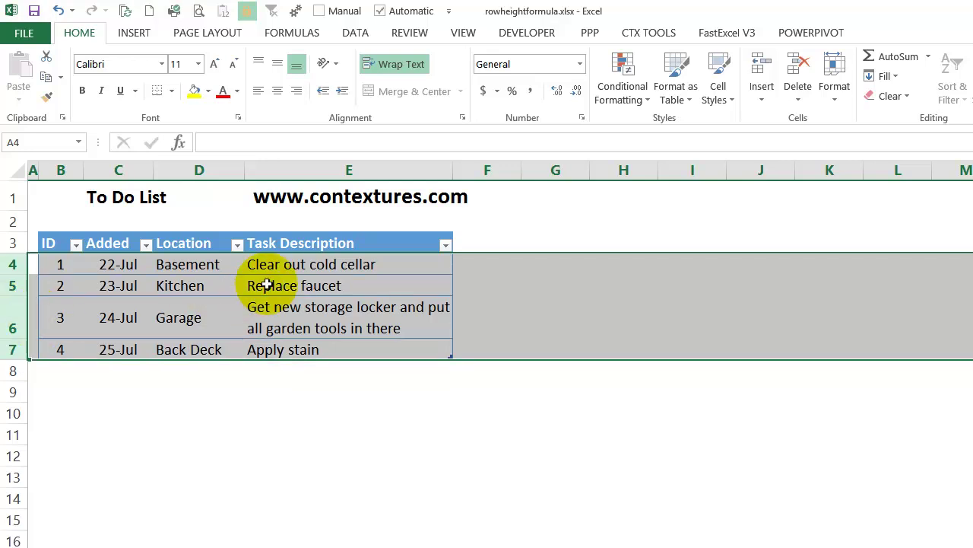
pyautogui.click(327, 346)
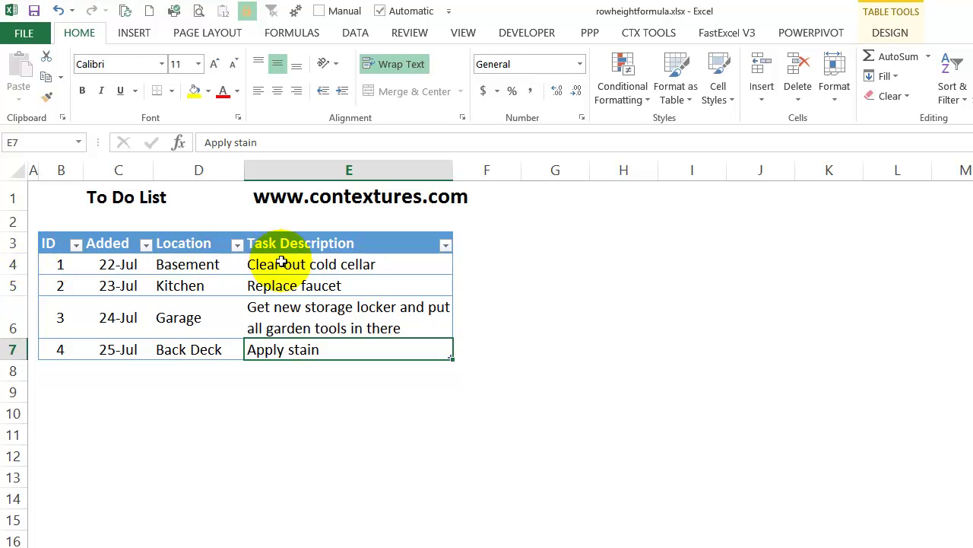
# Enter the heading 'Spacing' in F3 to add a new table column
pyautogui.click(465, 243)
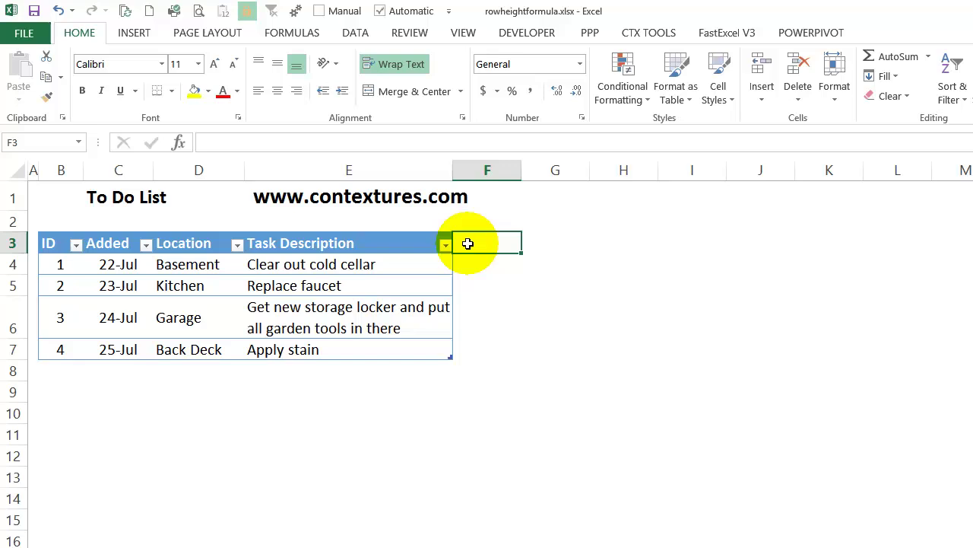
pyautogui.write('Spacing')
pyautogui.press('Return')
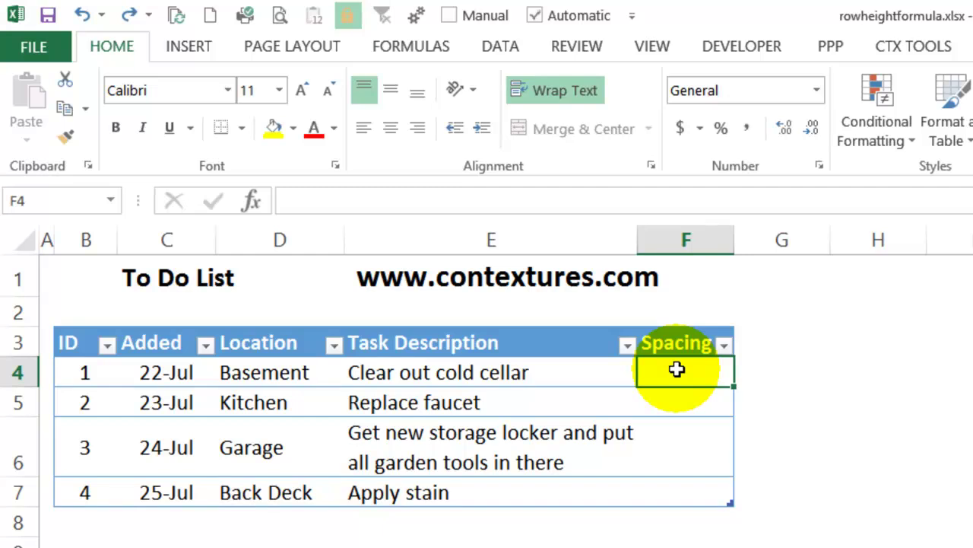
# Enter =REPT(CHAR(10),2) in F4 so it fills down the Spacing column
pyautogui.write('=')
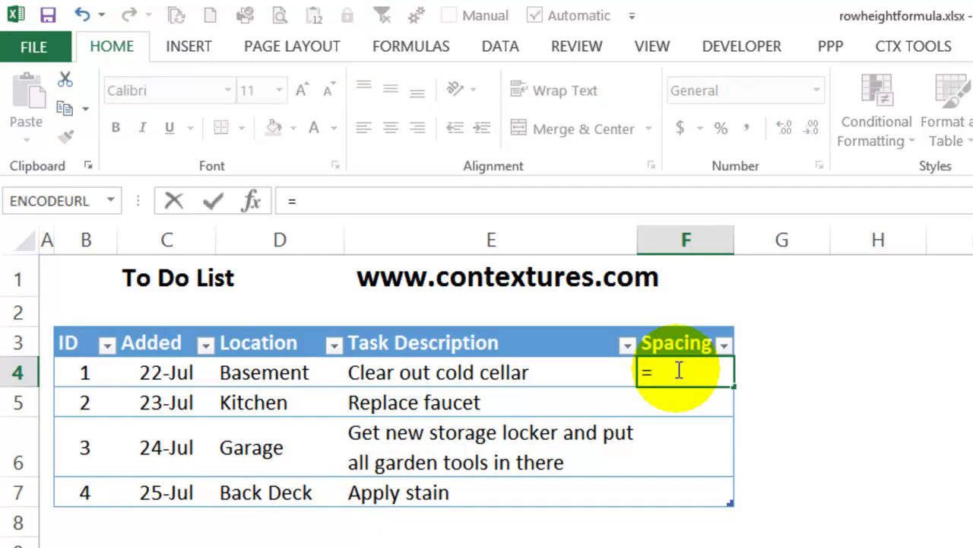
pyautogui.write('rep')
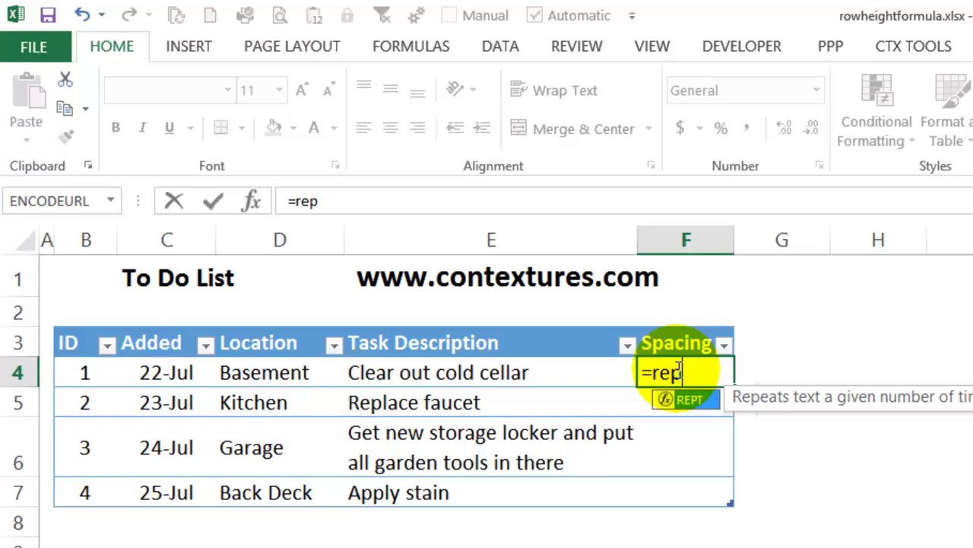
pyautogui.write('t(')
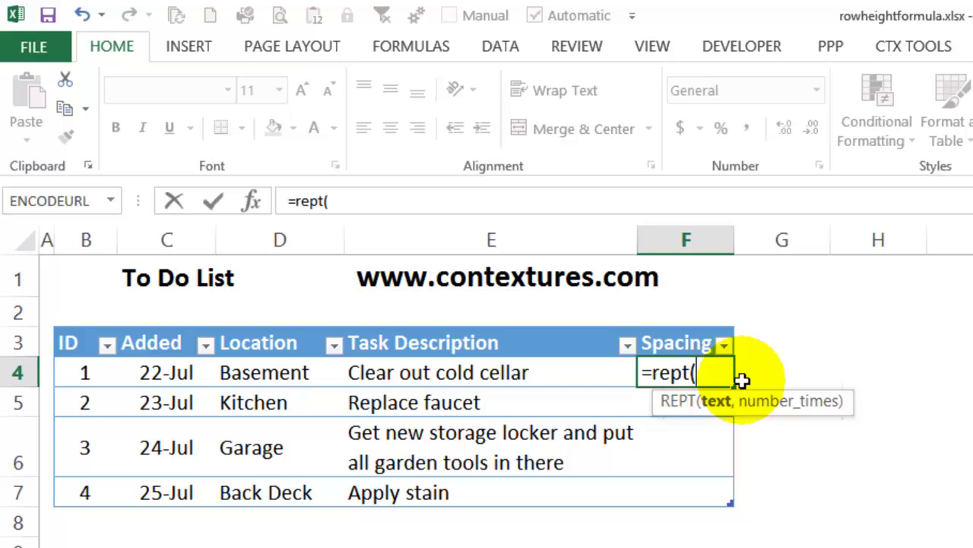
pyautogui.write('char')
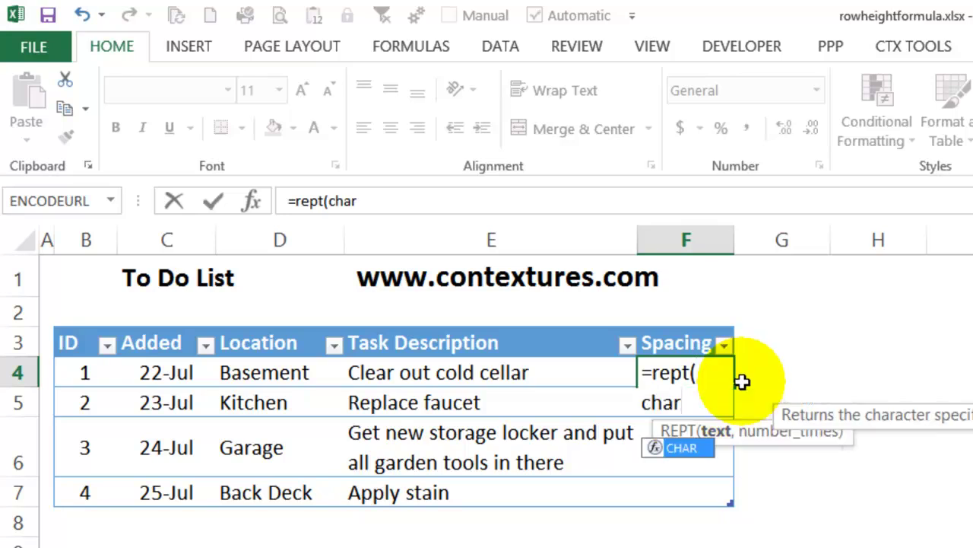
pyautogui.write('(')
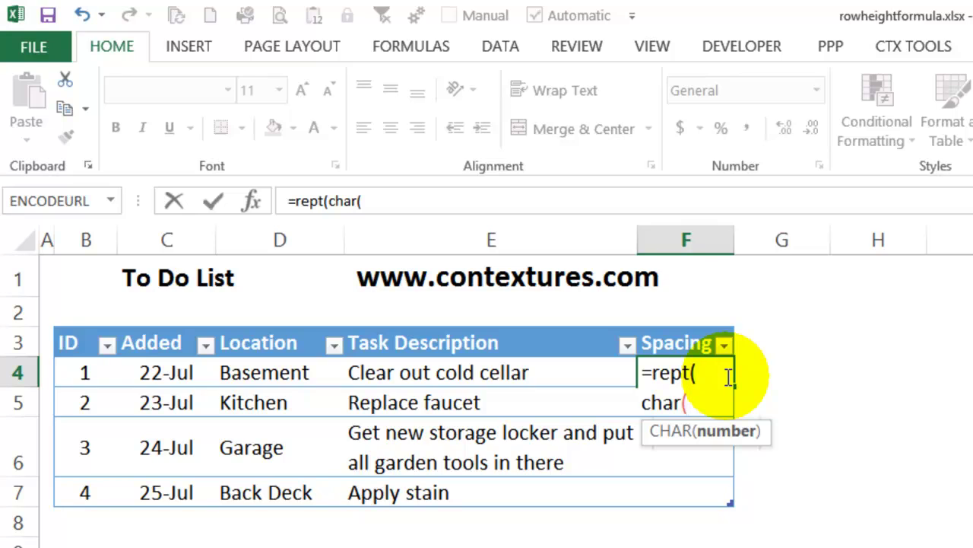
pyautogui.write('10)')
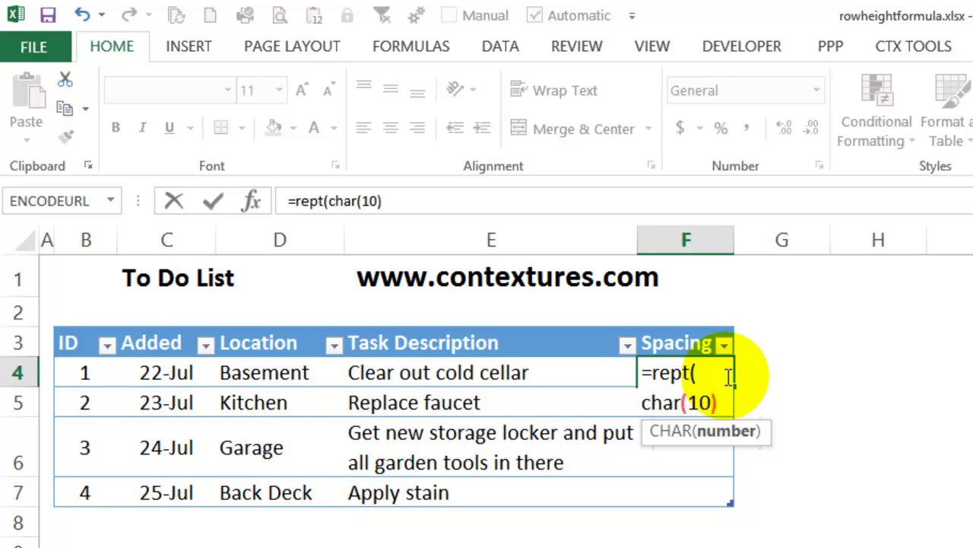
pyautogui.write(',')
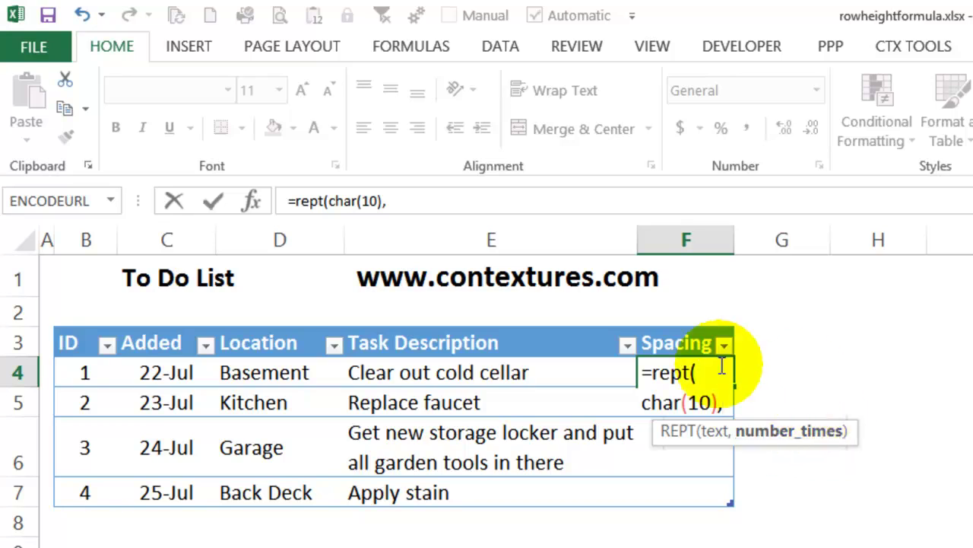
pyautogui.write('2')
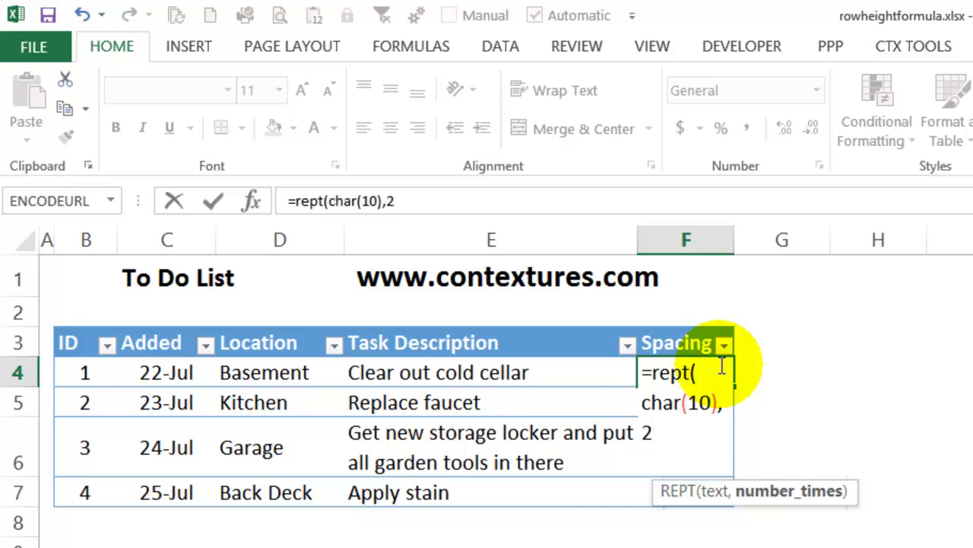
pyautogui.hotkey('ctrl', 'Return')
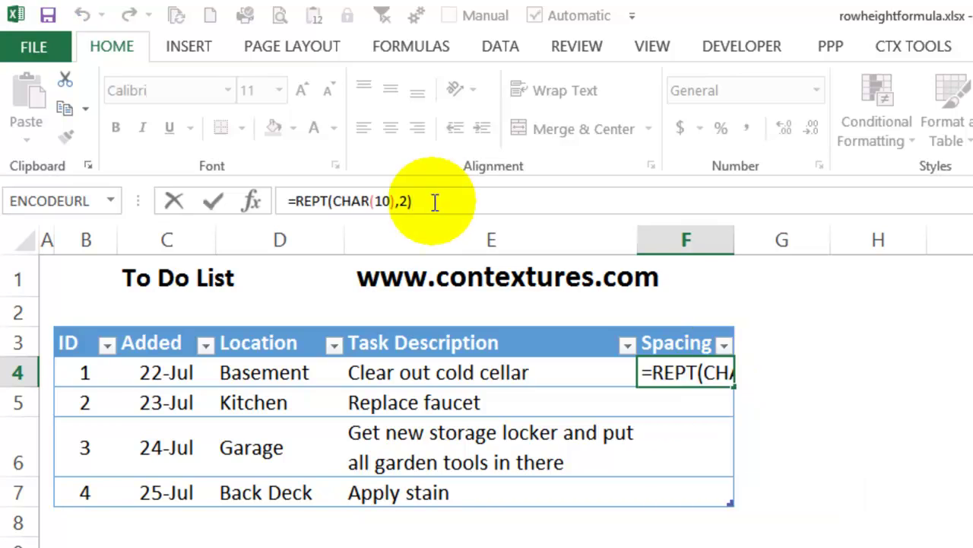
pyautogui.press('Return')
# Wrap text in the Spacing cells and resize rows 4–7 to about three lines each
pyautogui.click(680, 434)
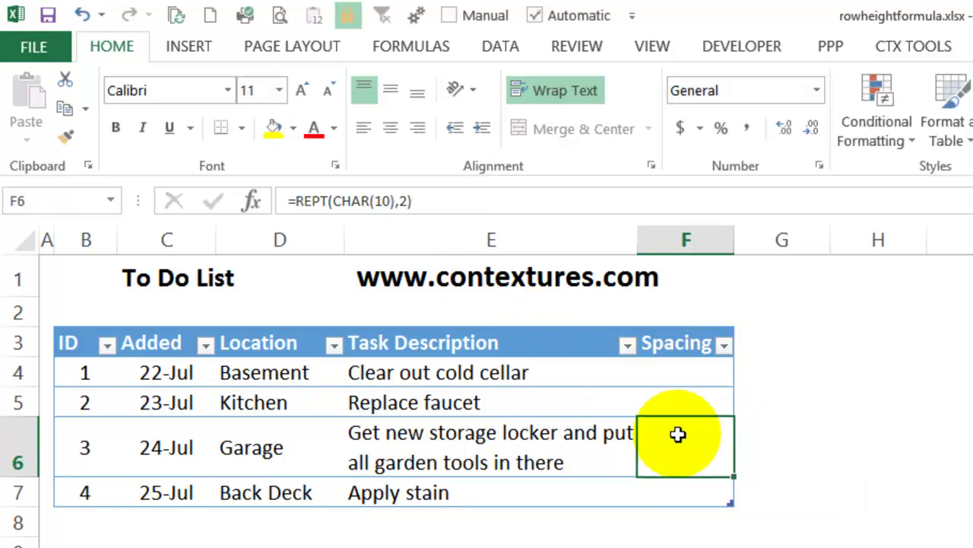
pyautogui.click(686, 491)
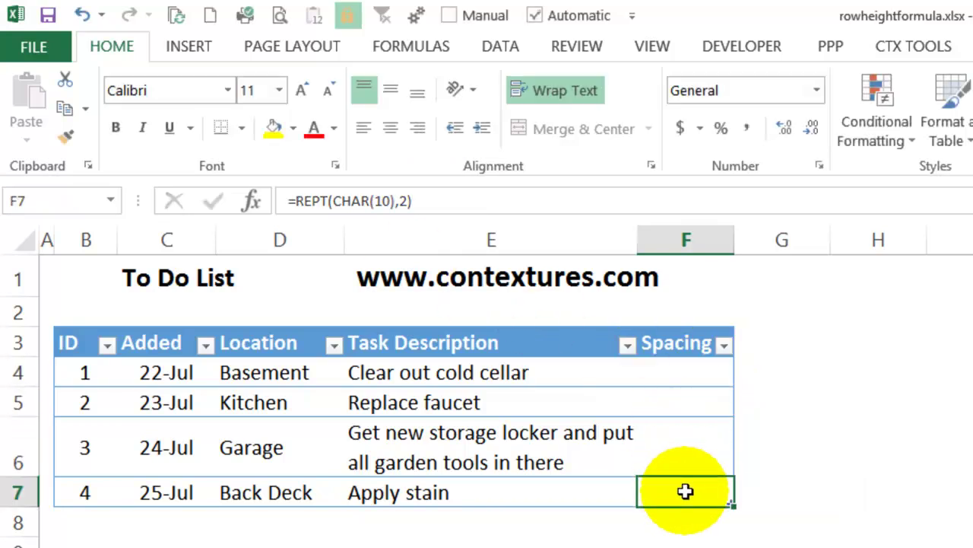
pyautogui.click(676, 378)
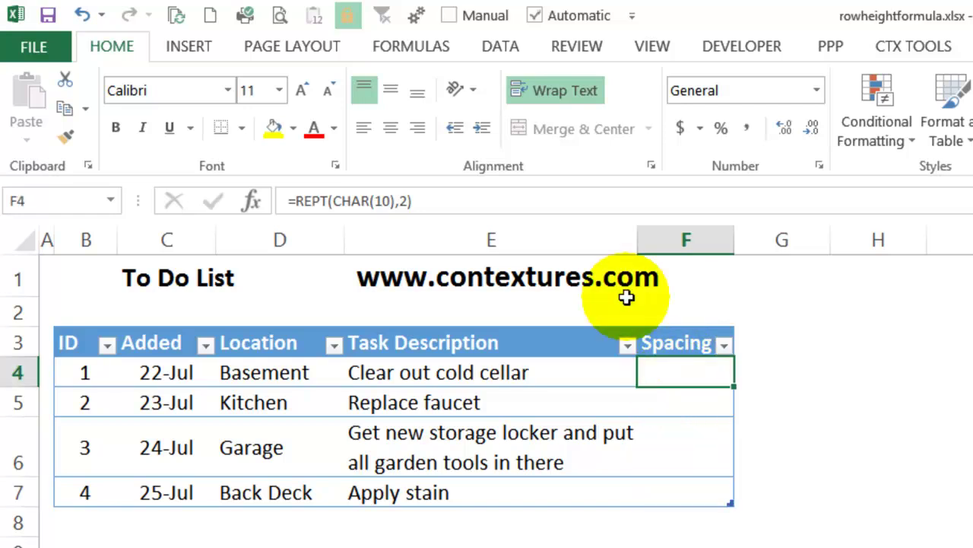
pyautogui.click(582, 90)
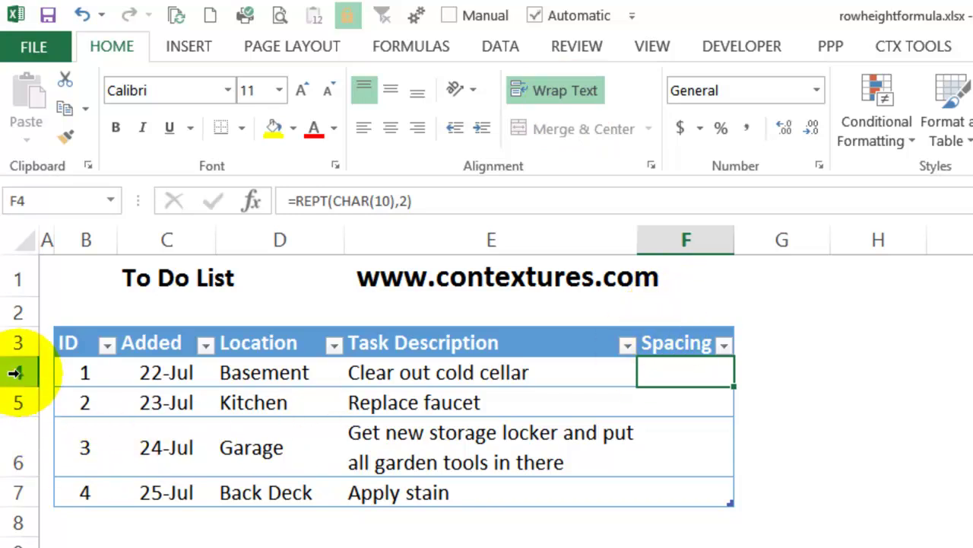
pyautogui.moveTo(17, 373); pyautogui.dragTo(23, 486)
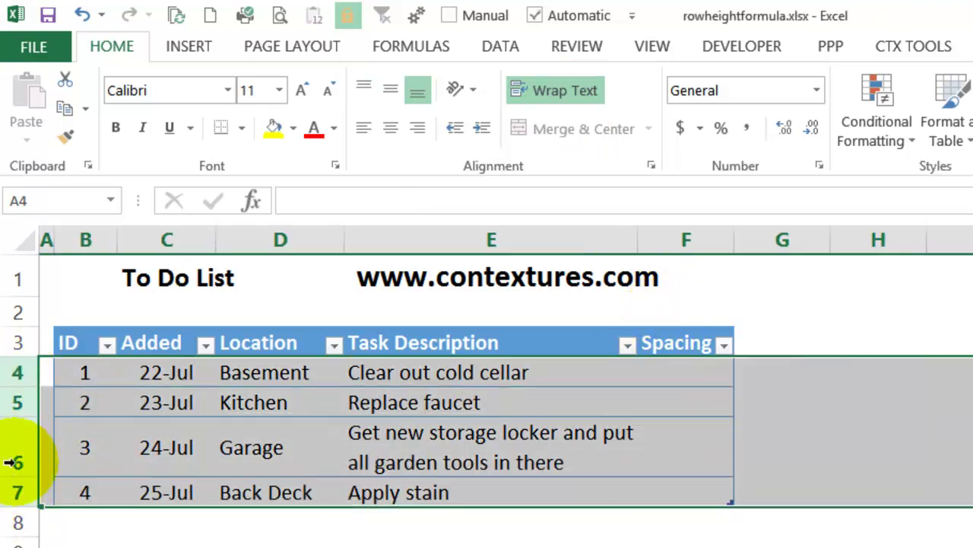
pyautogui.moveTo(25, 388); pyautogui.dragTo(27, 445)
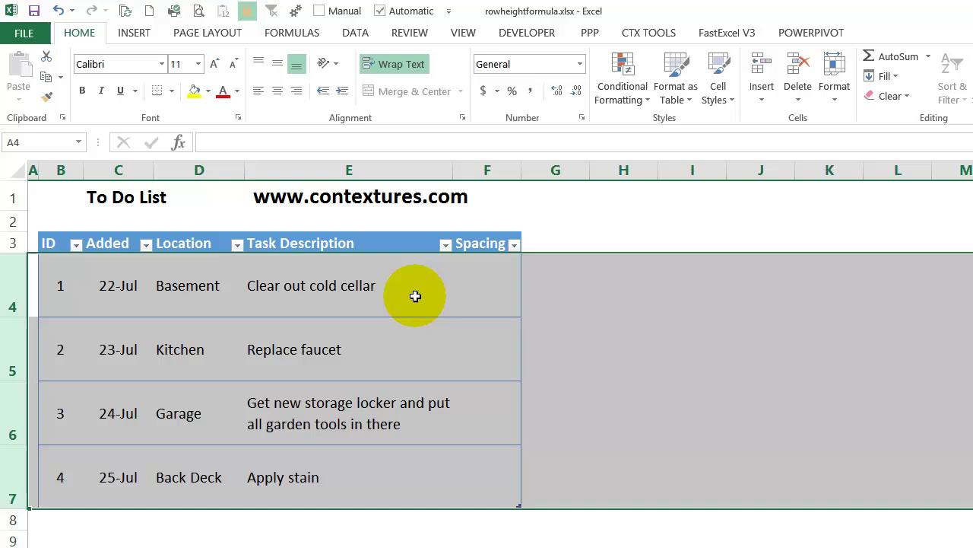
# Set the Spacing column's data cells to font size 6
pyautogui.click(476, 229)
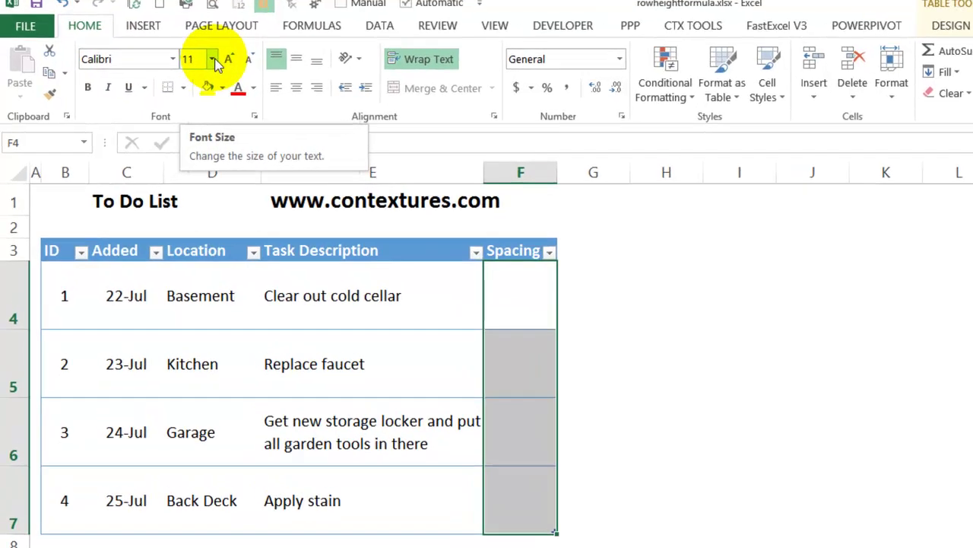
pyautogui.click(213, 59)
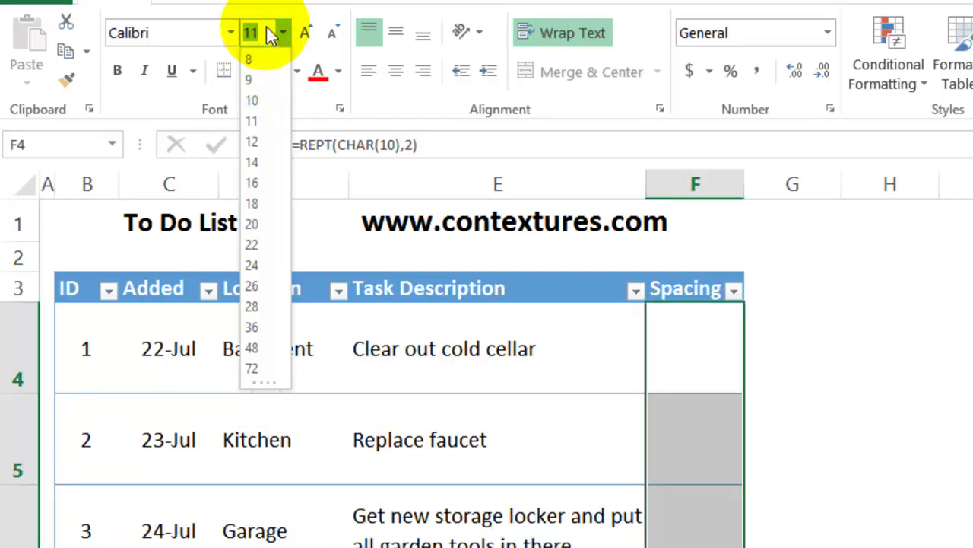
pyautogui.write('6')
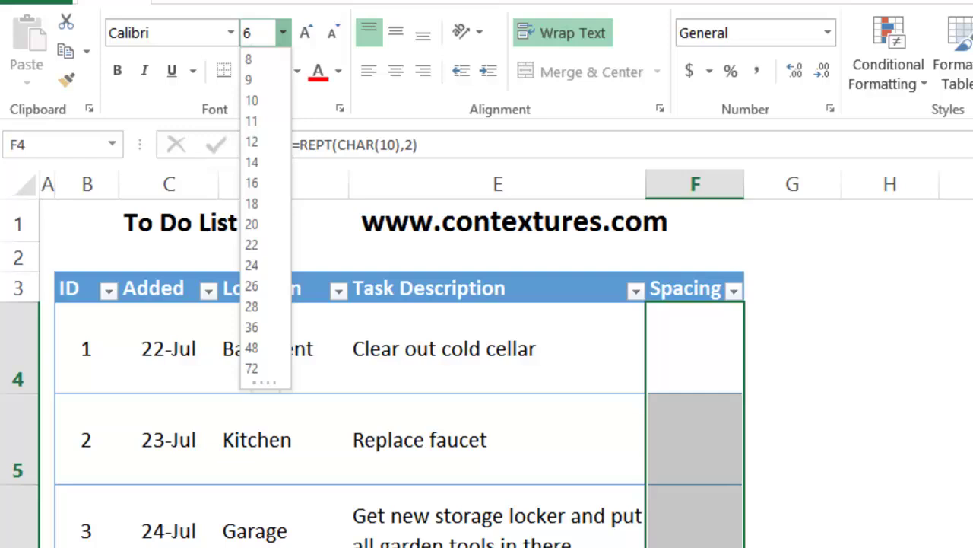
pyautogui.press('Return')
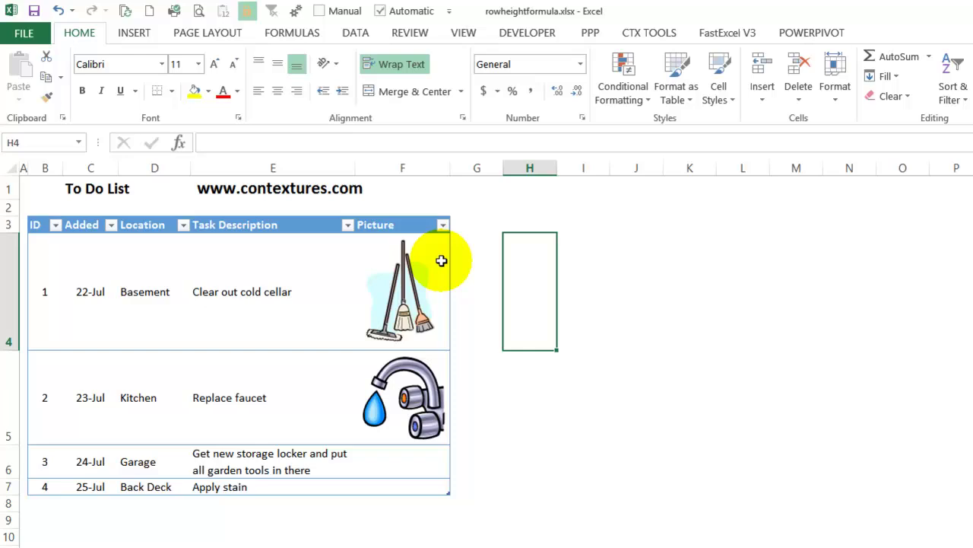
# Select the broom and faucet pictures to show they float over the cells
pyautogui.click(441, 258)
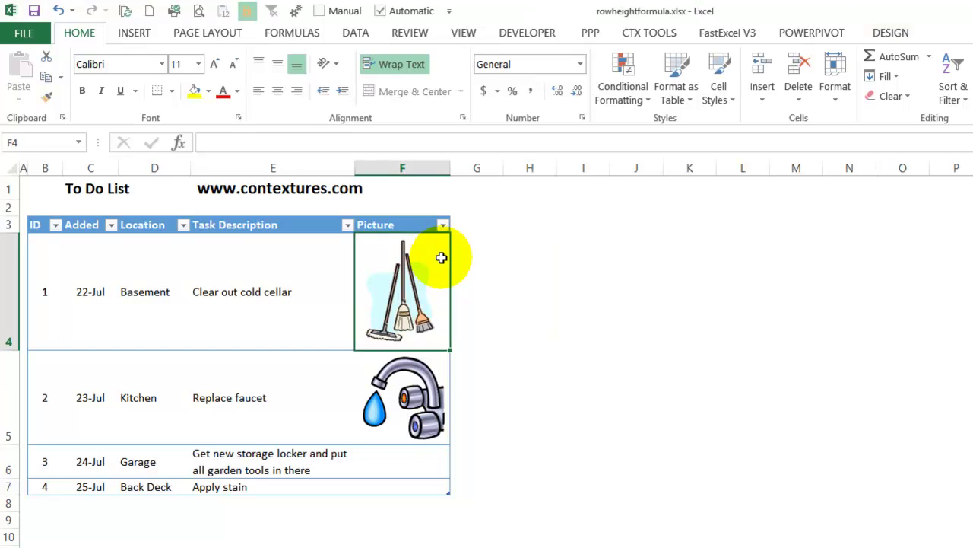
pyautogui.click(366, 369)
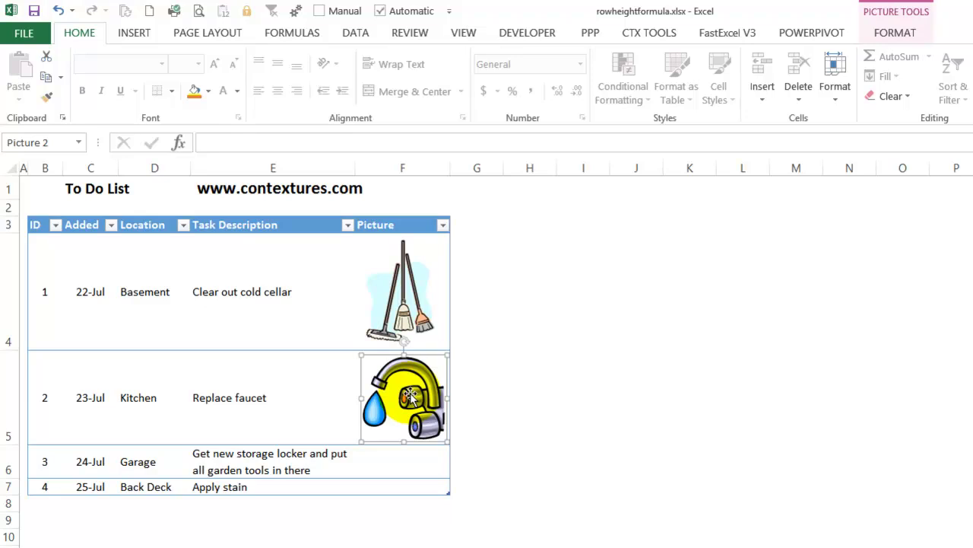
pyautogui.click(212, 295)
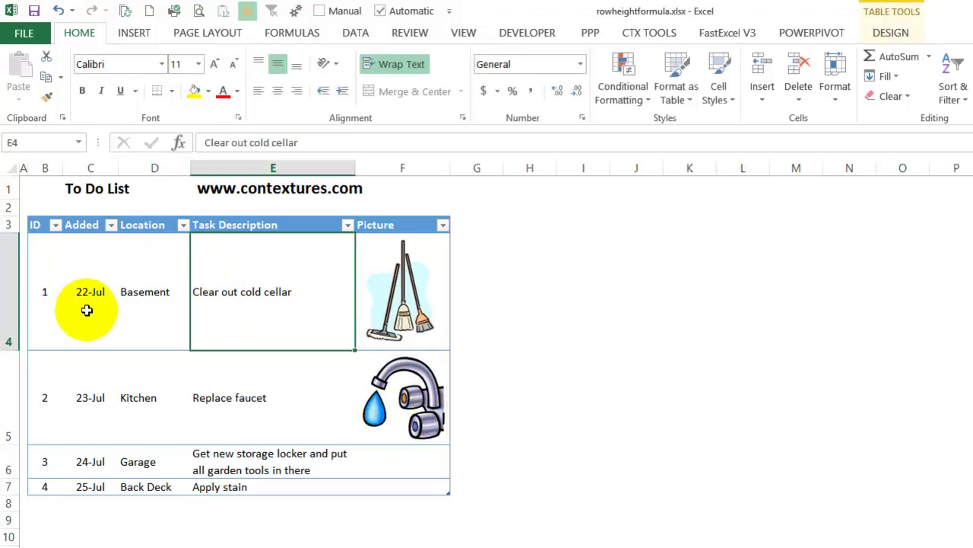
# Sort by Location A to Z, see the pictures misaligned, then undo the sort
pyautogui.click(143, 292)
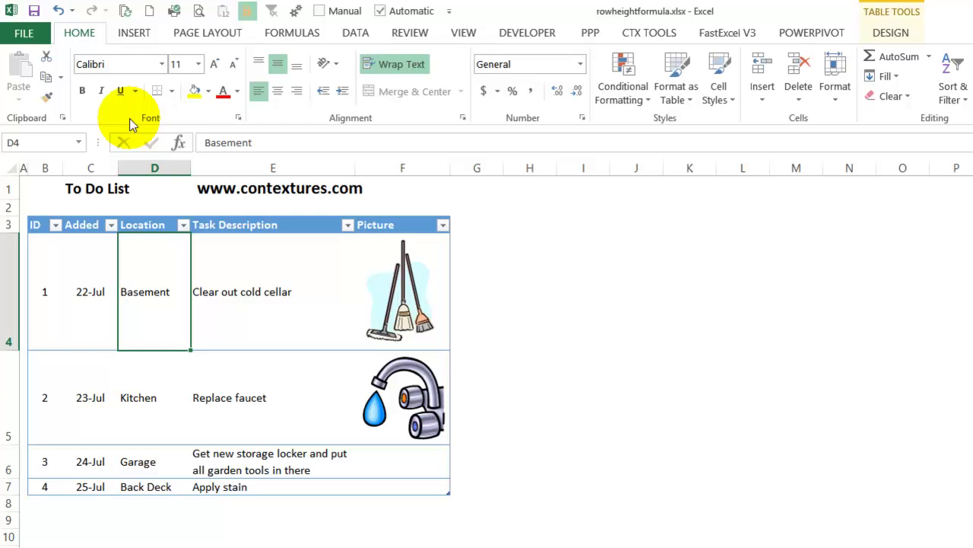
pyautogui.click(354, 33)
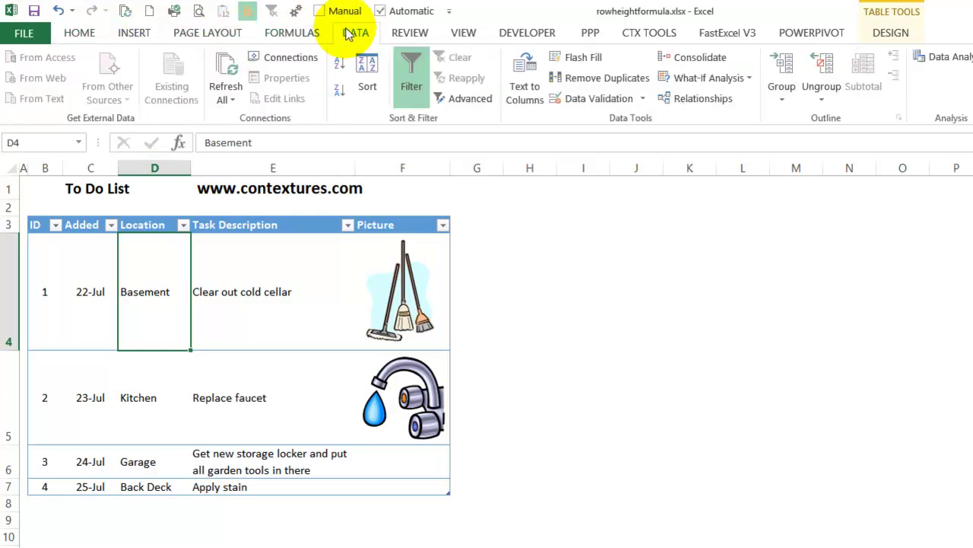
pyautogui.click(339, 67)
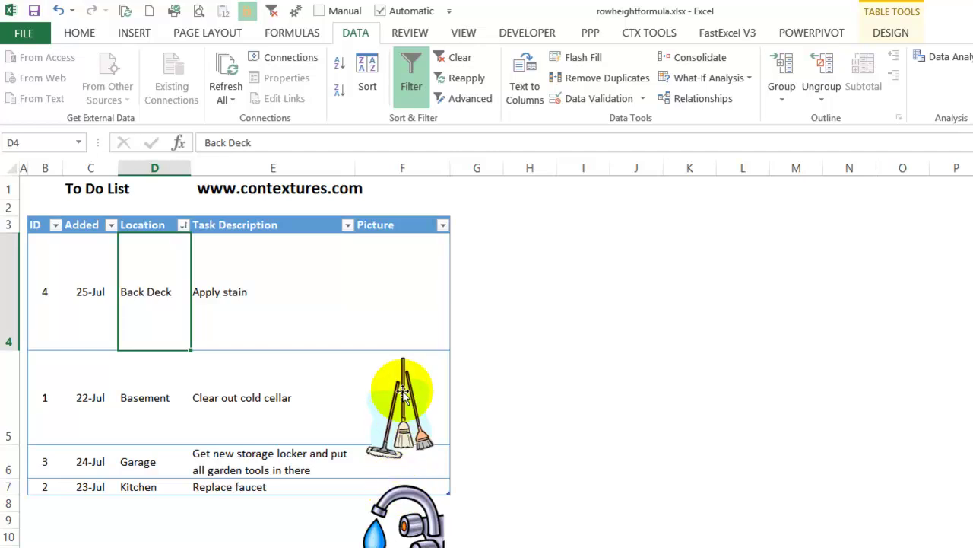
pyautogui.click(371, 362)
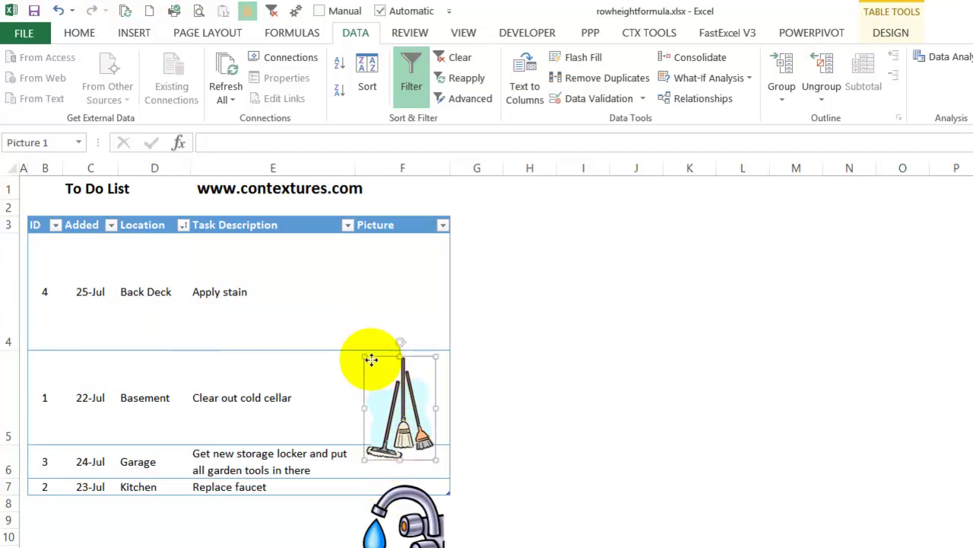
pyautogui.click(366, 487)
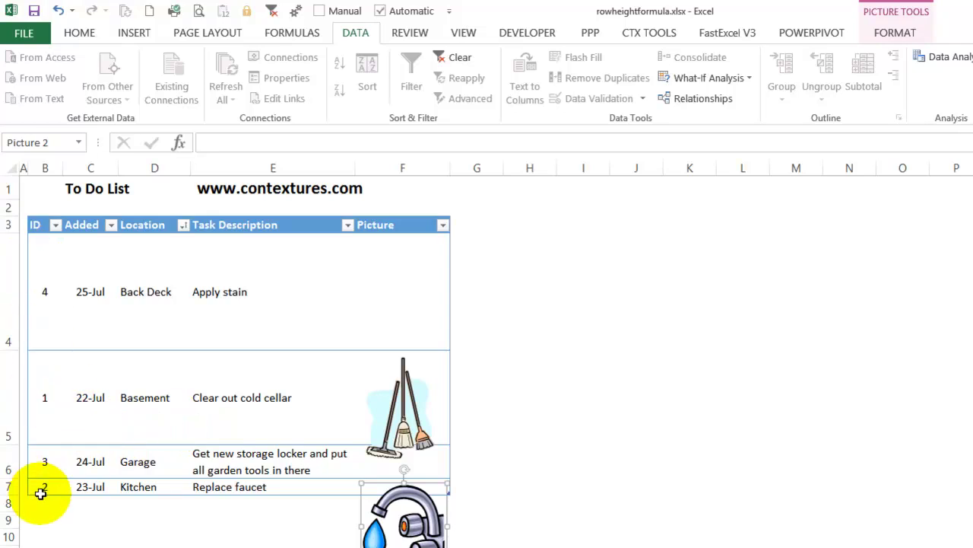
pyautogui.click(59, 11)
pyautogui.click(464, 225)
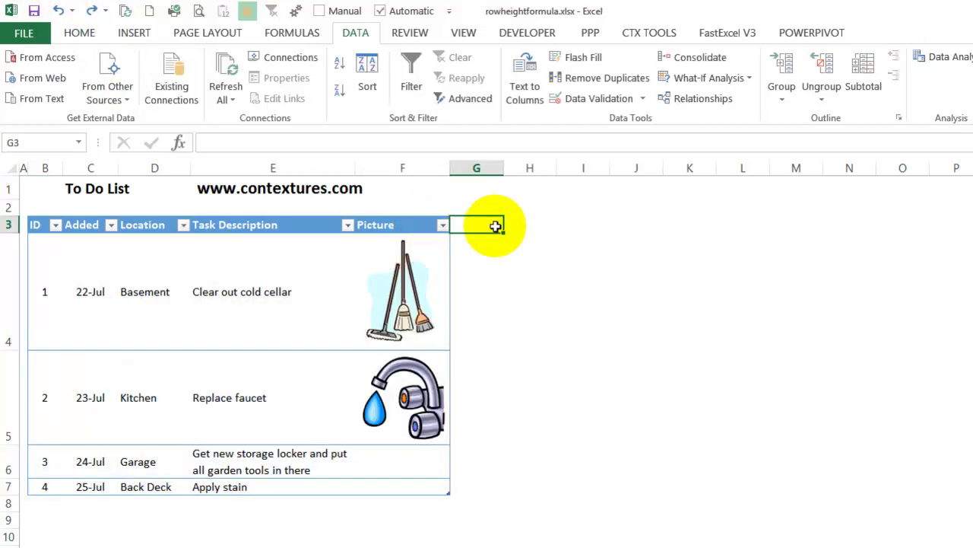
# Enter =REPT(CHAR(10),5) in the Basement row's Picture cell F4
pyautogui.click(442, 245)
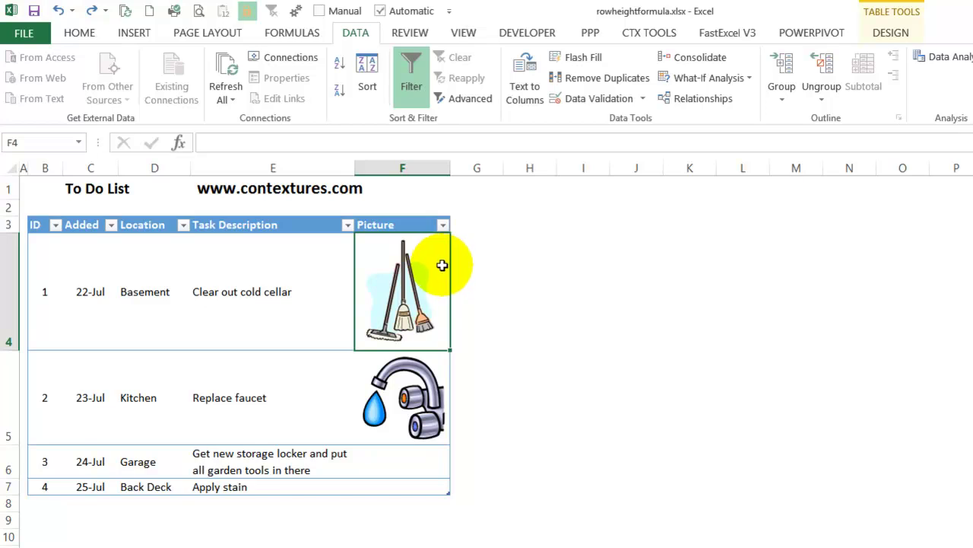
pyautogui.click(264, 141)
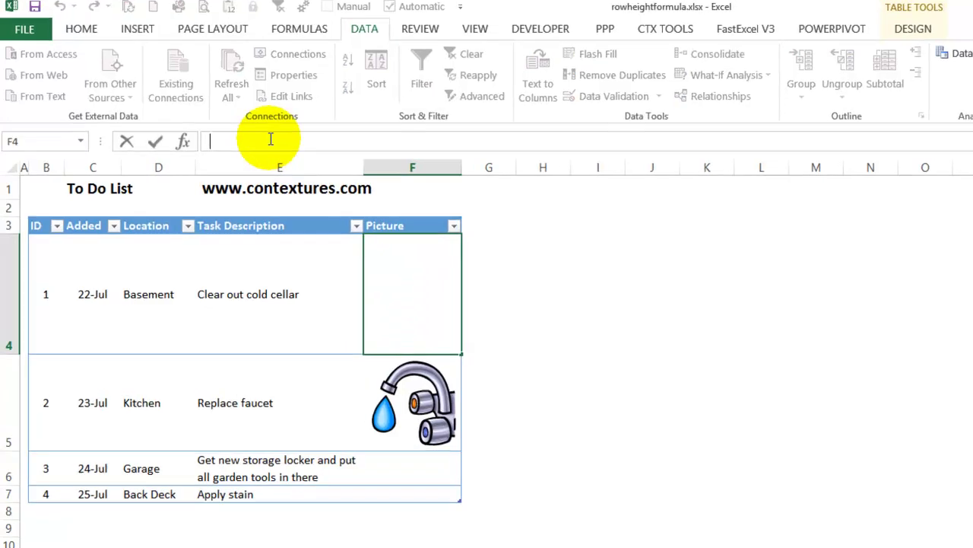
pyautogui.press('Escape')
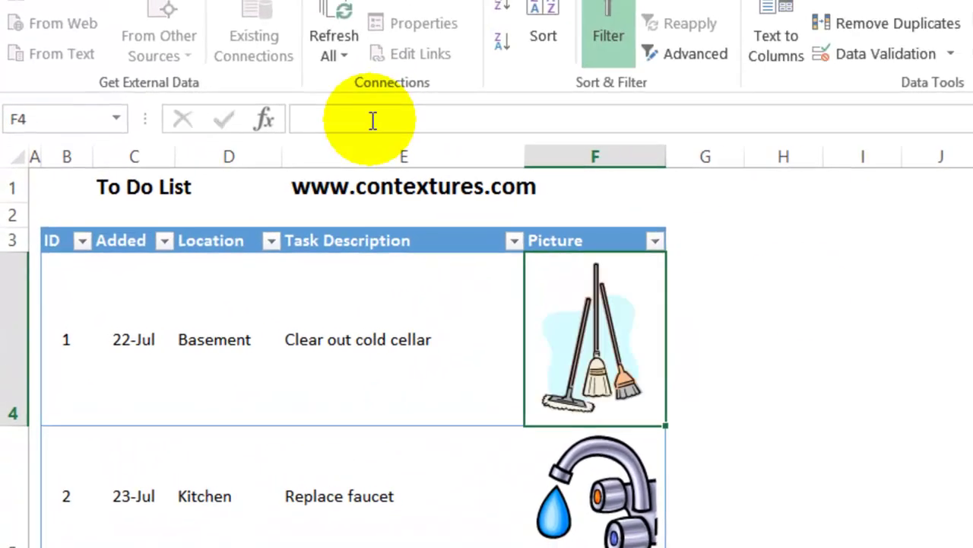
pyautogui.click(372, 121)
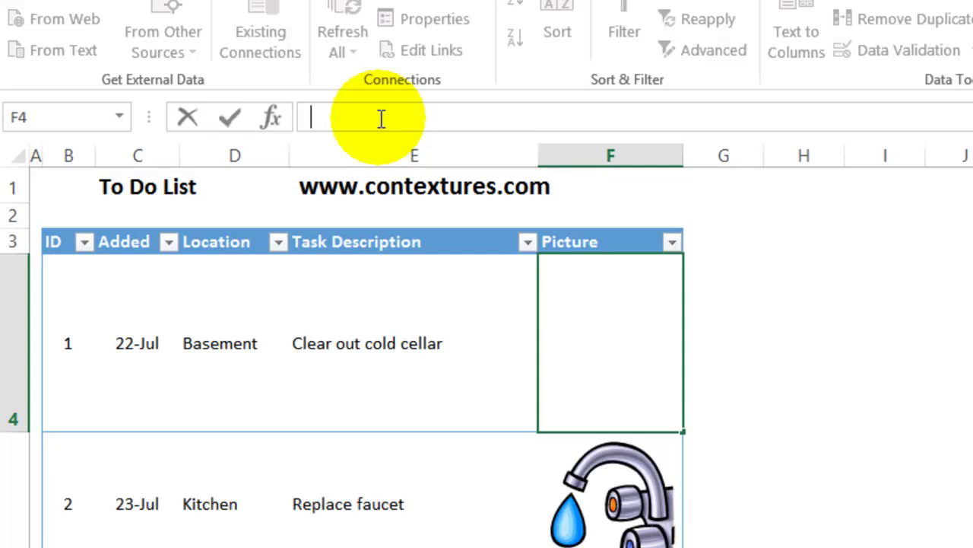
pyautogui.write('=rept')
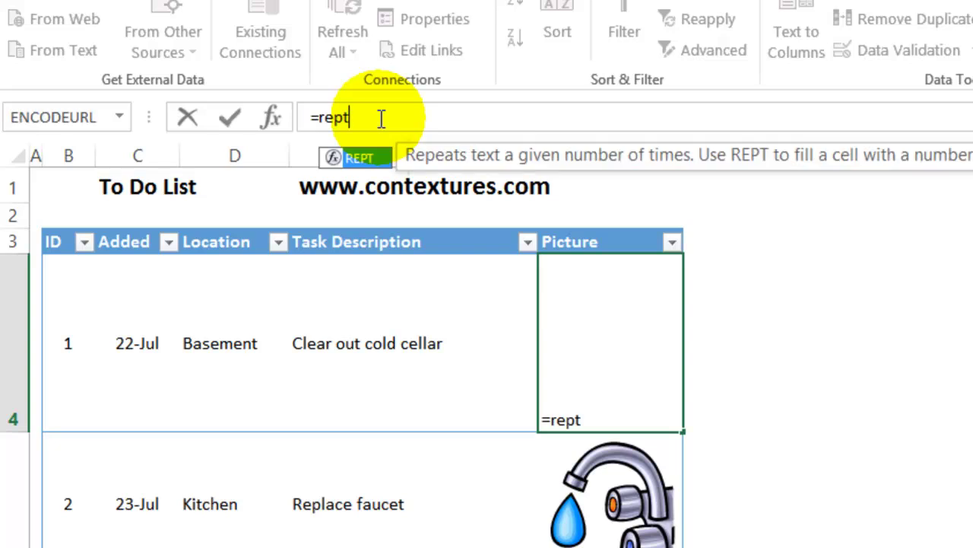
pyautogui.write('(')
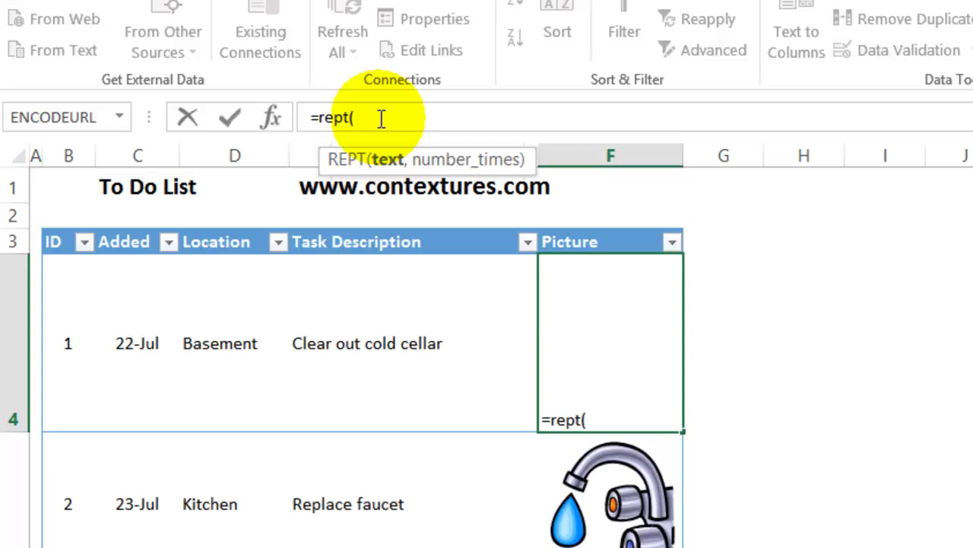
pyautogui.write('char')
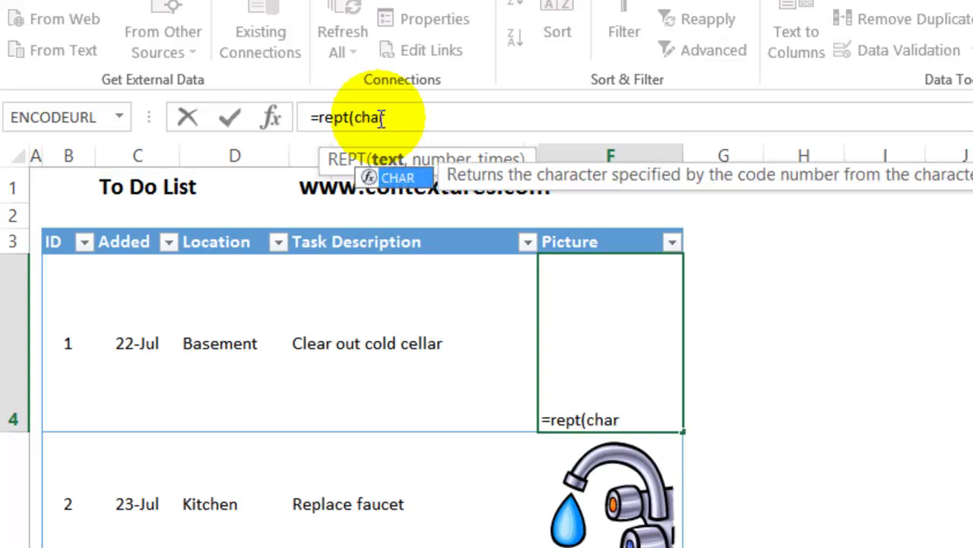
pyautogui.write('(')
pyautogui.write('1')
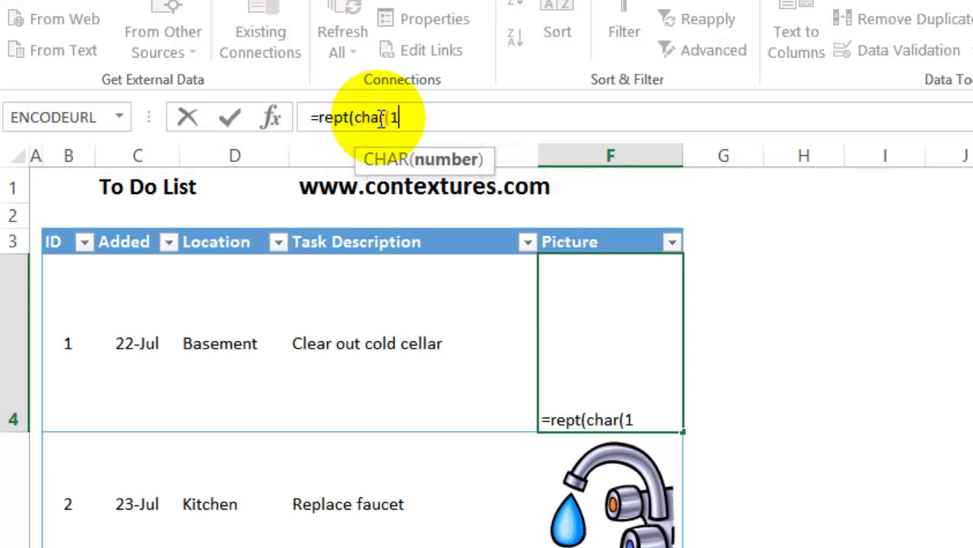
pyautogui.write('0),')
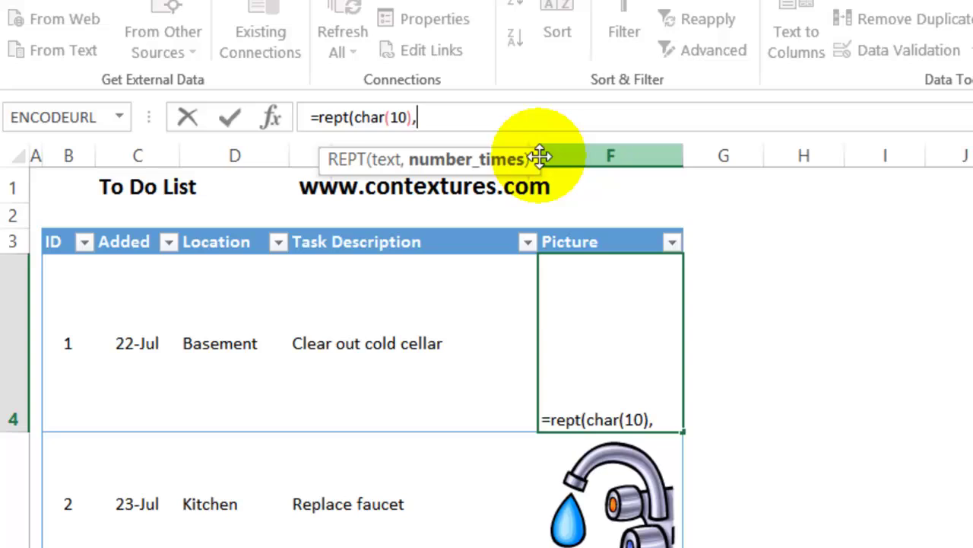
pyautogui.write('5)')
pyautogui.press('Return')
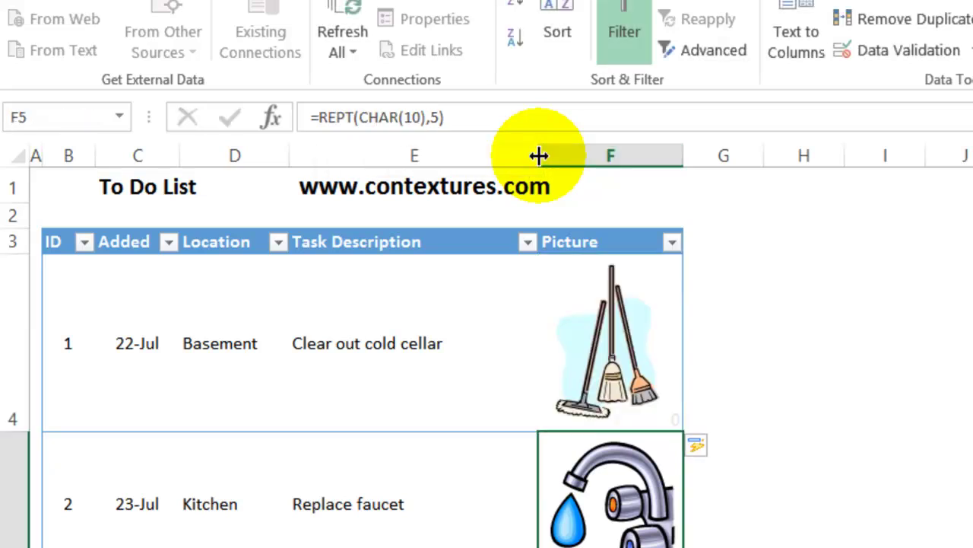
# Try autofitting row 4's height, then undo the change
pyautogui.click(17, 424)
pyautogui.doubleClick(13, 430)
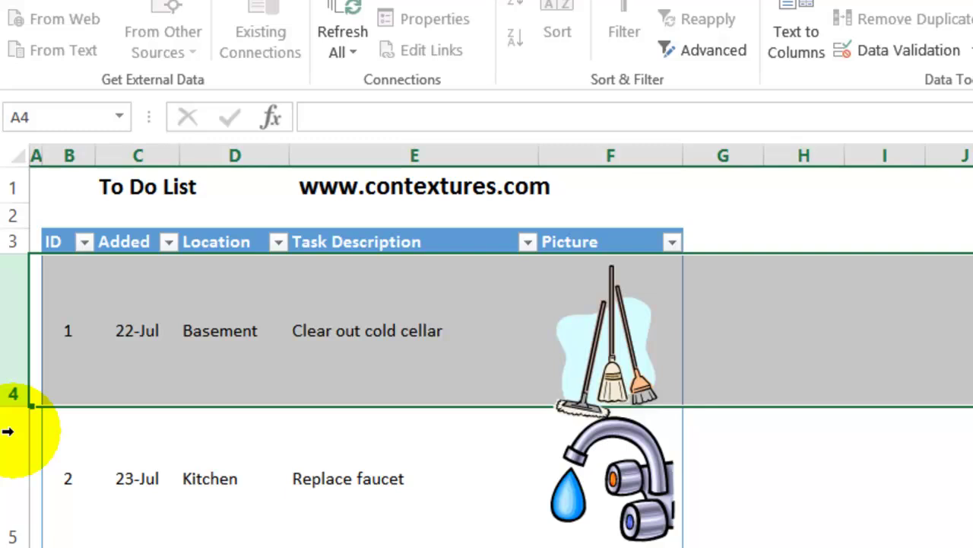
pyautogui.hotkey('ctrl', 'z')
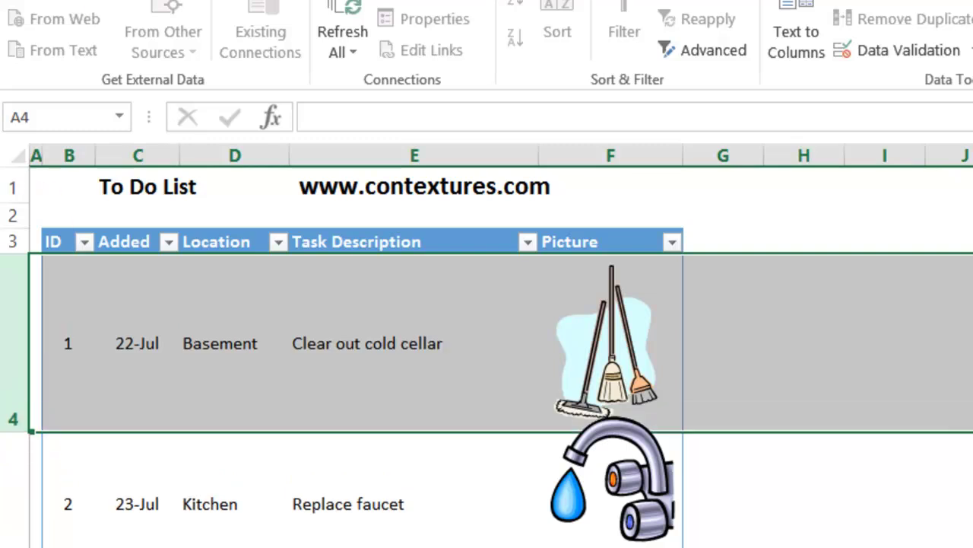
# Change F4's formula from =REPT(CHAR(10),5) to =REPT(CHAR(10),6)
pyautogui.click(672, 277)
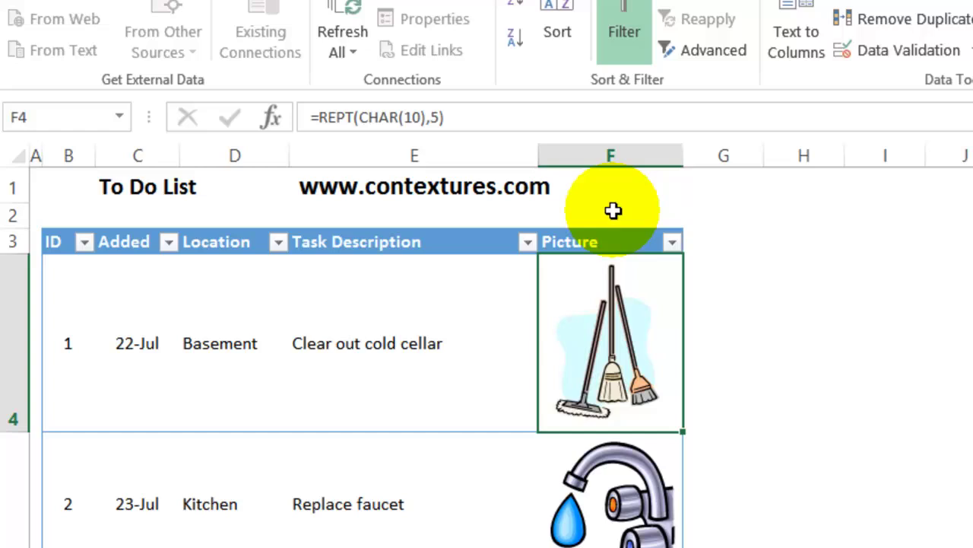
pyautogui.click(436, 113)
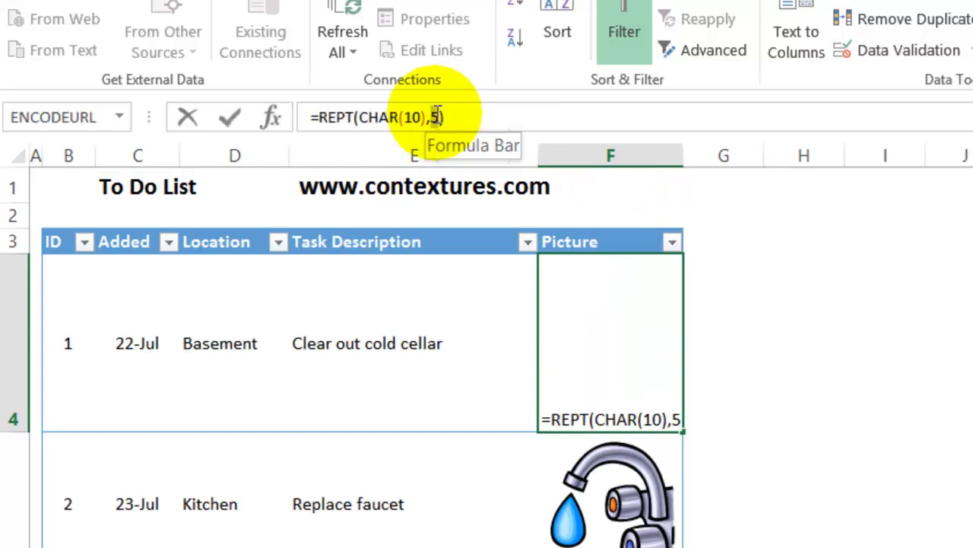
pyautogui.press('BackSpace')
pyautogui.write('6')
pyautogui.press('Return')
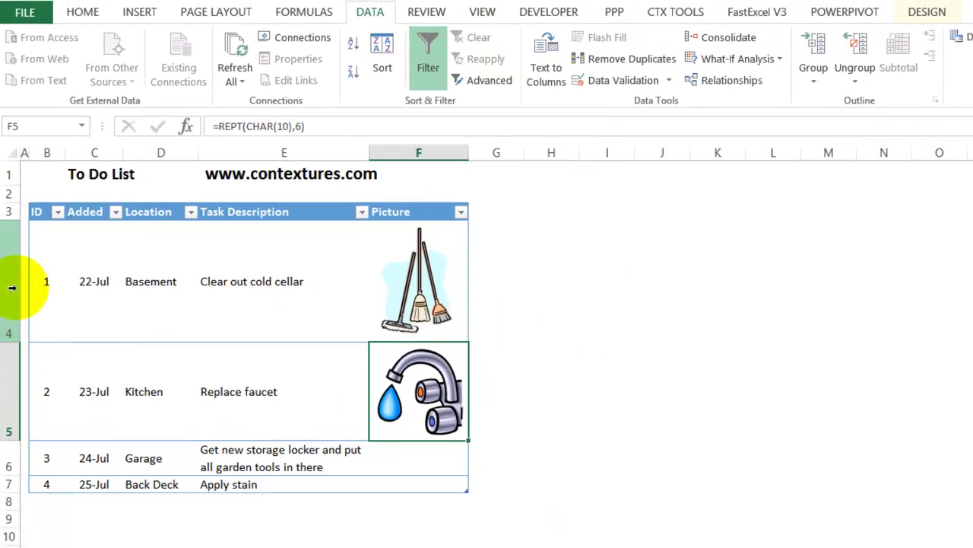
# Give rows 4–7 one equal height of about 84.75
pyautogui.moveTo(11, 289); pyautogui.dragTo(11, 489)
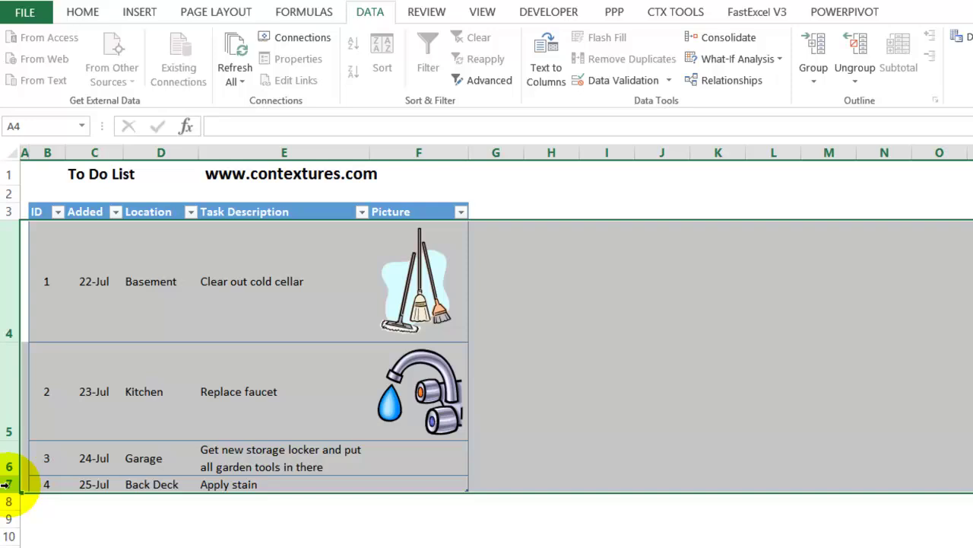
pyautogui.moveTo(12, 439); pyautogui.dragTo(9, 463)
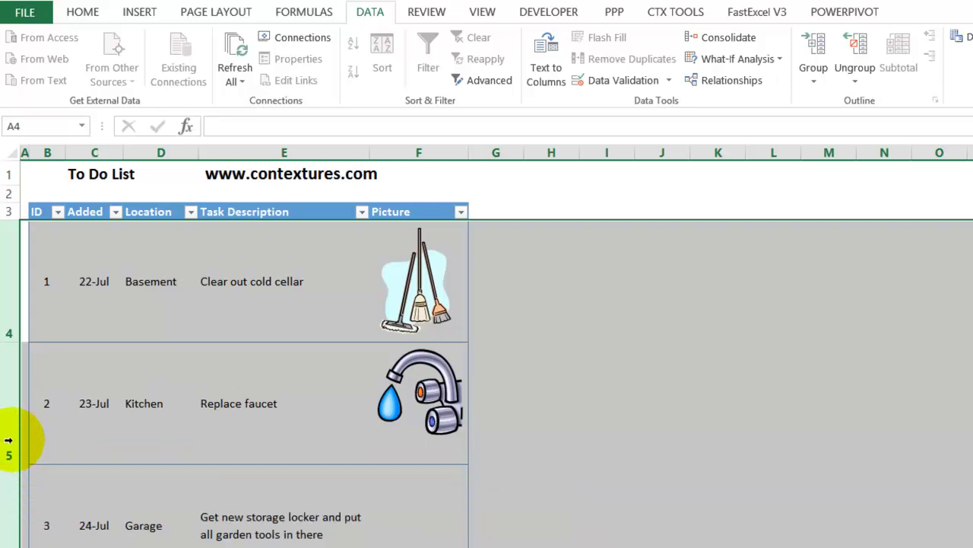
pyautogui.click(454, 489)
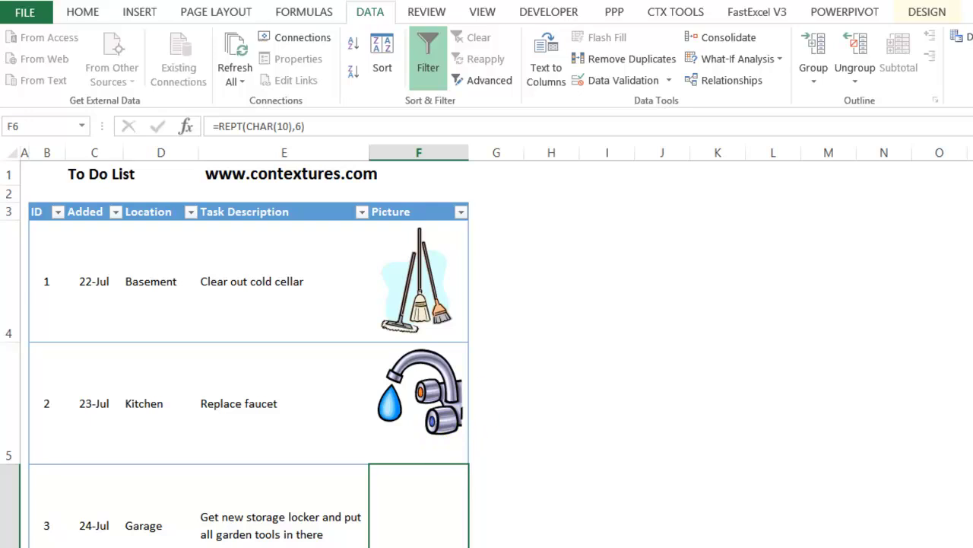
pyautogui.scroll(-3, 249, 350)
pyautogui.scroll(3, 249, 350)
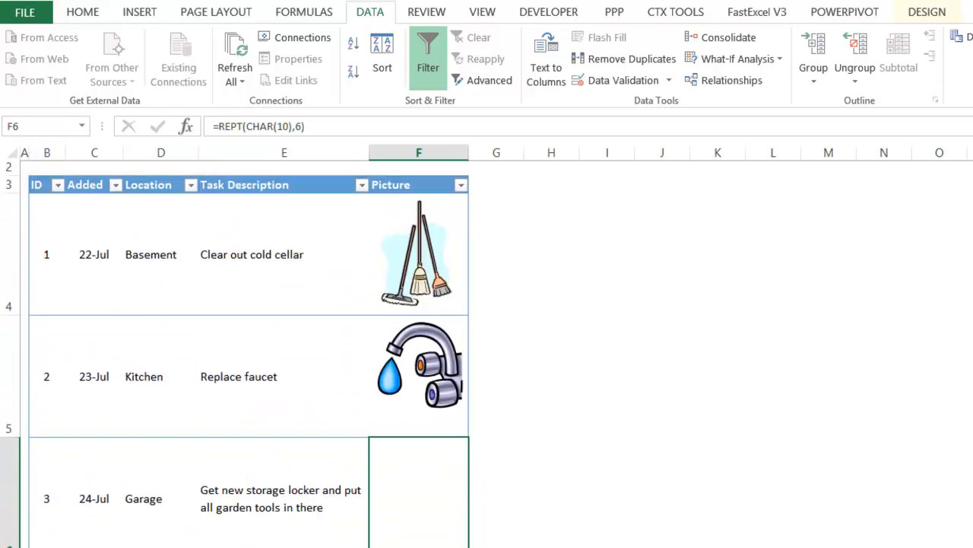
# Sort by Location A to Z and confirm each picture stays beside its task
pyautogui.click(158, 257)
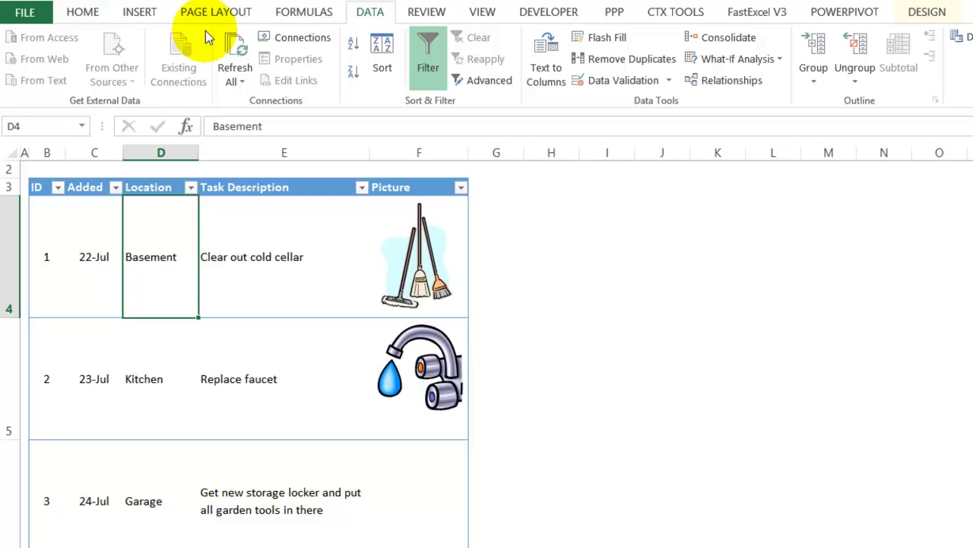
pyautogui.click(353, 43)
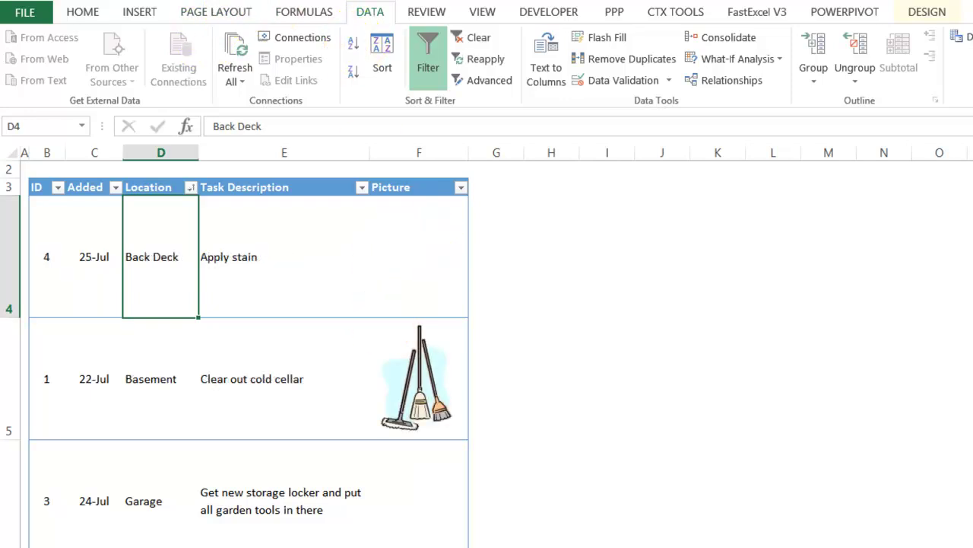
pyautogui.scroll(-2, 799, 373)
pyautogui.scroll(1, 236, 353)
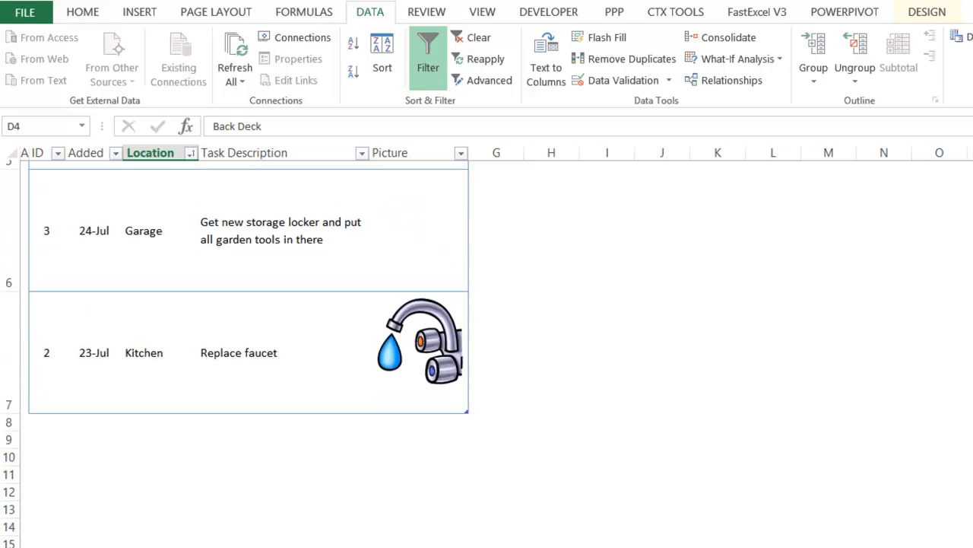
pyautogui.scroll(1, 236, 353)
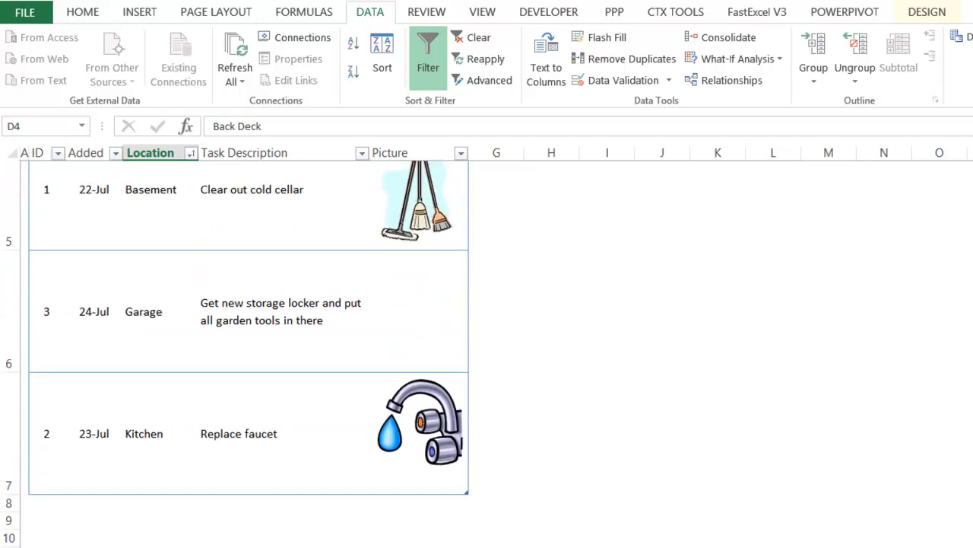
pyautogui.scroll(2, 248, 353)
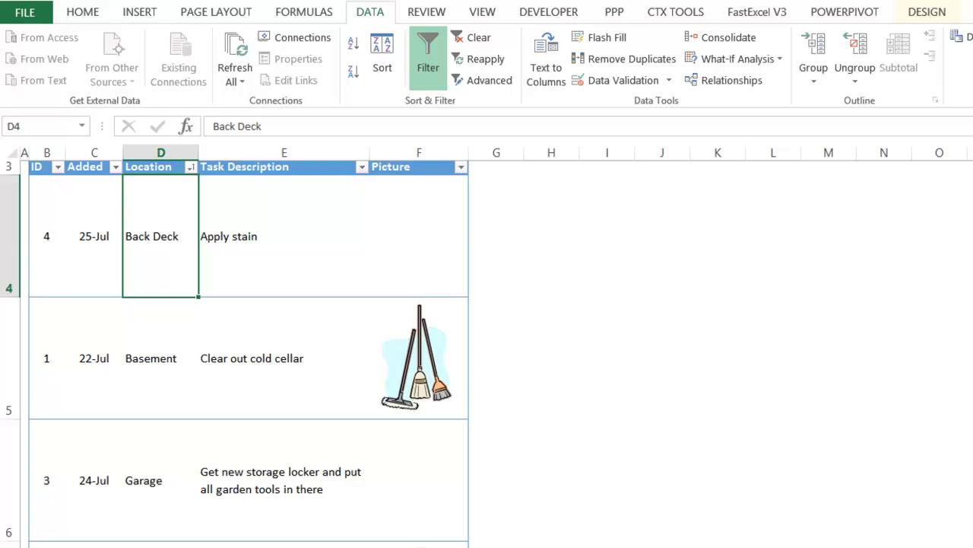
pyautogui.scroll(1, 249, 353)
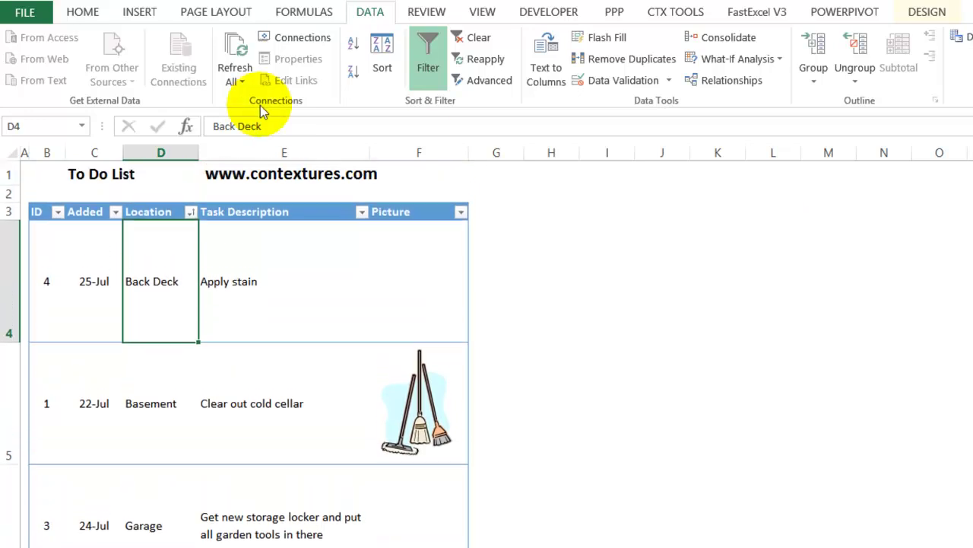
pyautogui.click(426, 274)
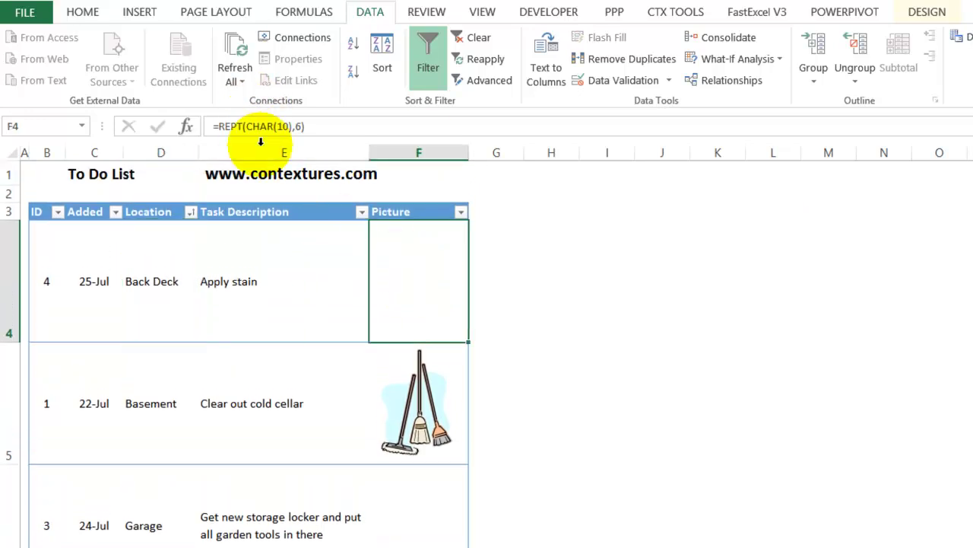